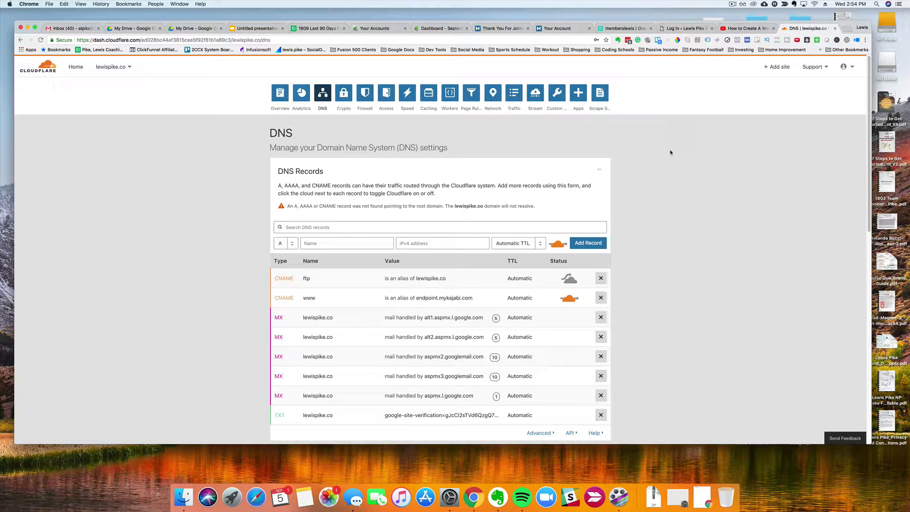
Choose CNAME as the type for the new Cloudflare DNS record
scroll(612, 165, down, 5)
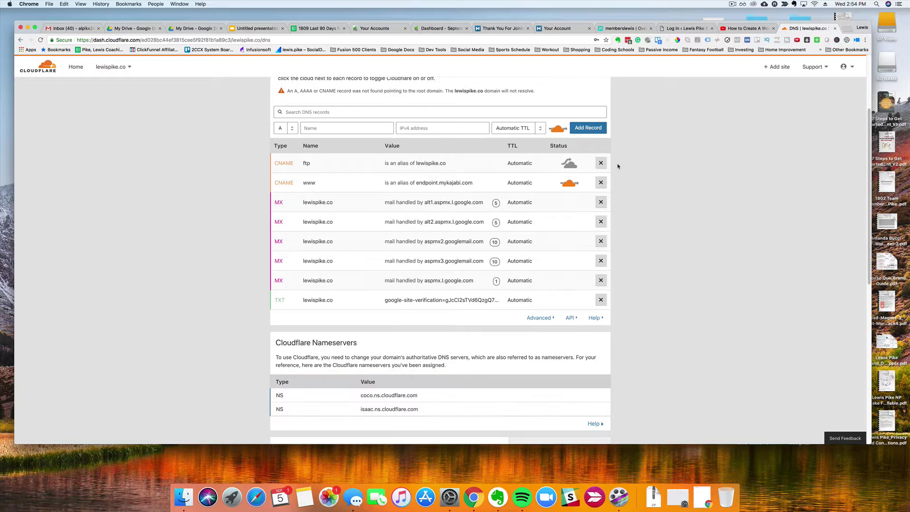
scroll(617, 166, up, 5)
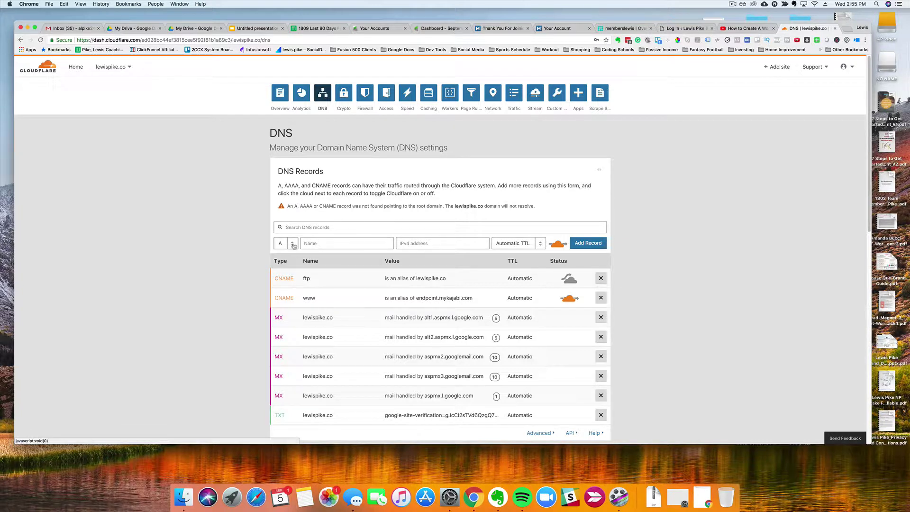
click(294, 246)
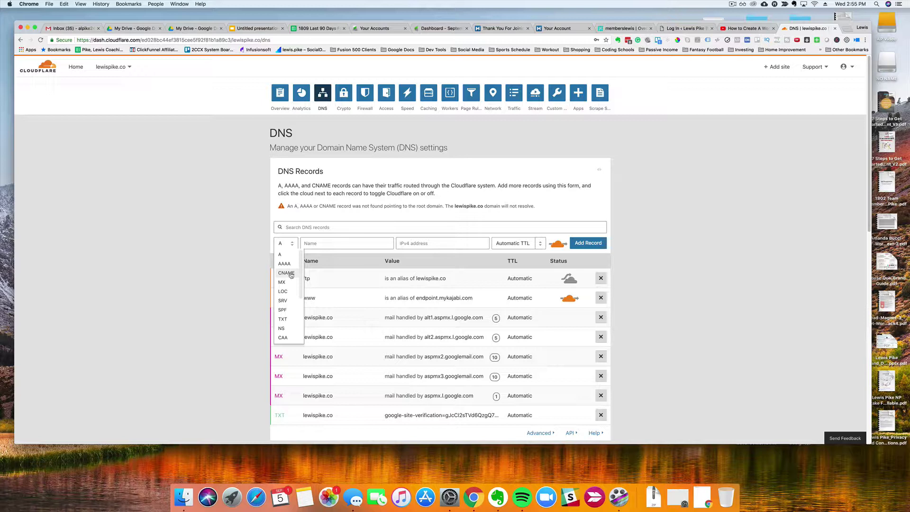
click(290, 274)
Name the record 'members' and bring up the memberslewis install overview in WP Engine
click(336, 246)
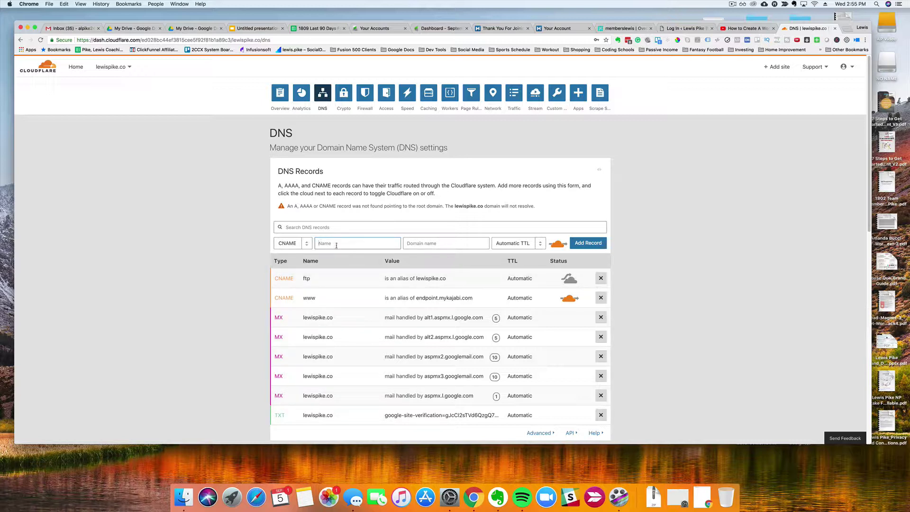
text(meme)
text(bers)
key(BackSpace)
key(BackSpace)
key(BackSpace)
text(bers)
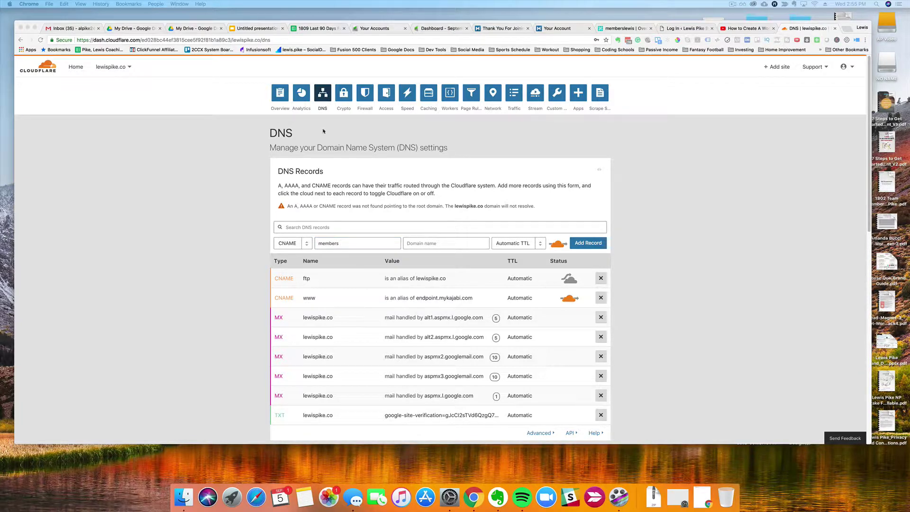
click(621, 30)
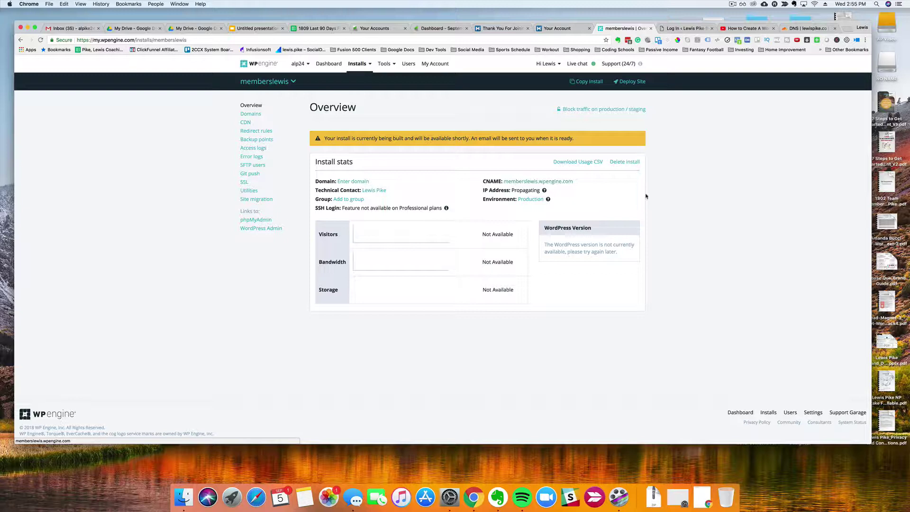
Copy the CNAME target memberslewis.wpengine.com from the WP Engine overview
drag(575, 182, 504, 181)
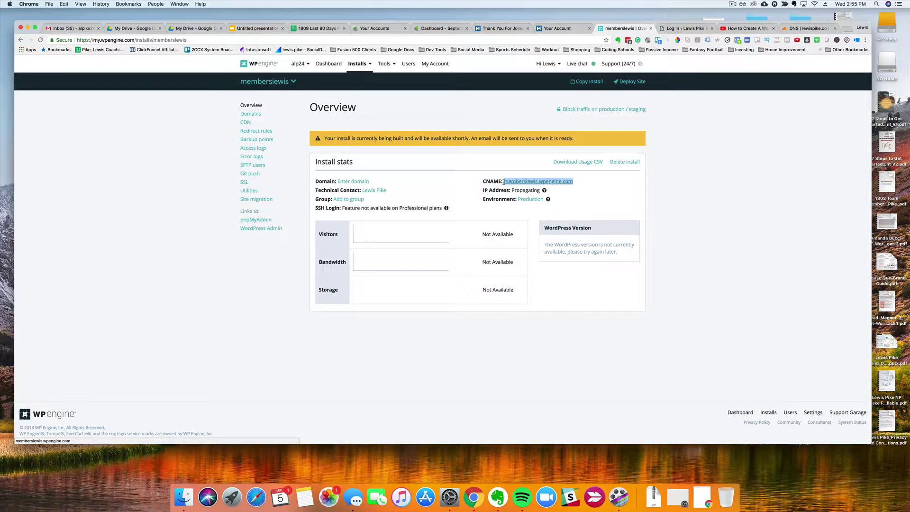
key(super+c)
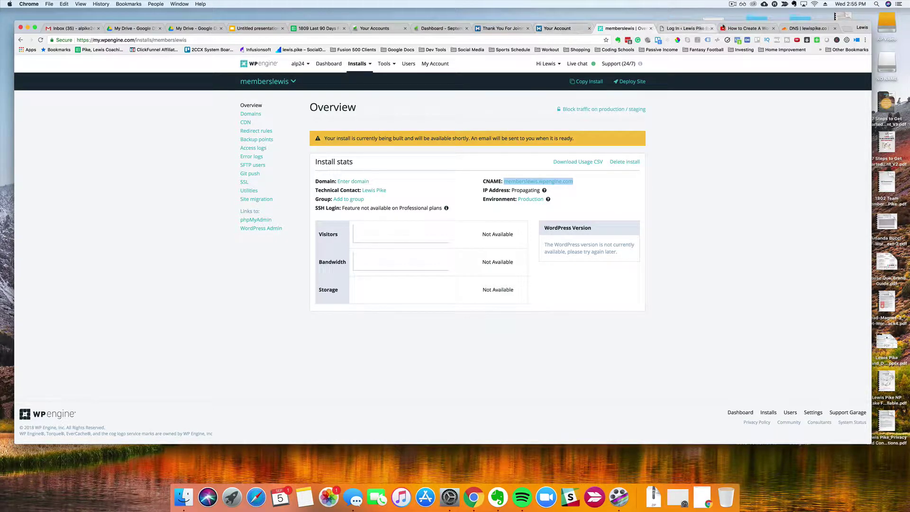
Paste memberslewis.wpengine.com as the members CNAME target and save the record
click(797, 31)
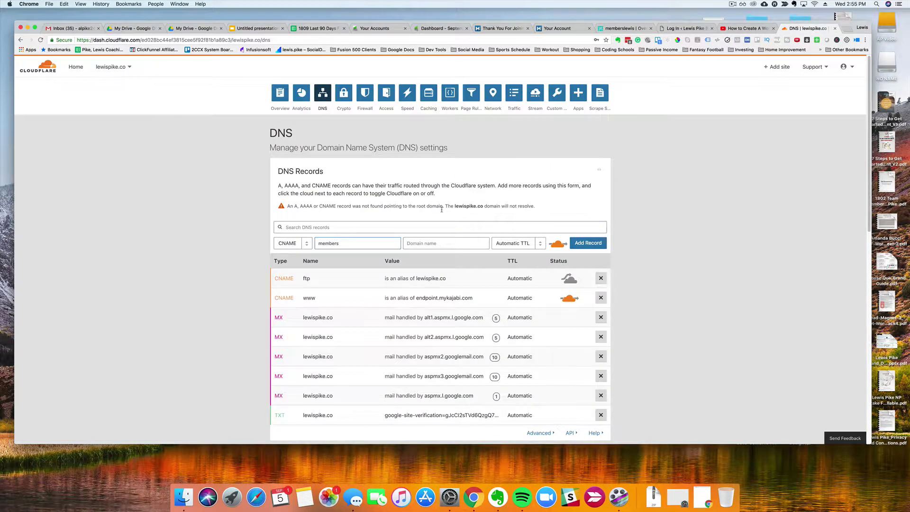
click(439, 245)
key(super+v)
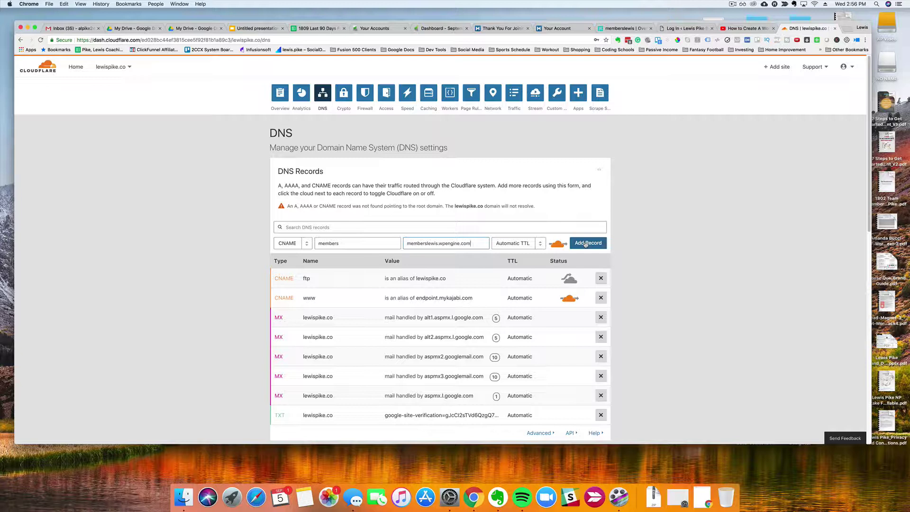
click(586, 243)
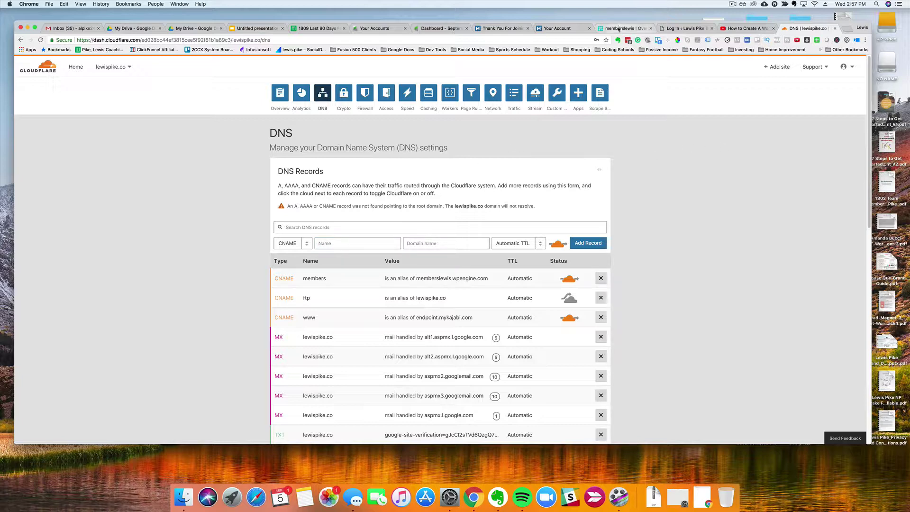
Return to the memberslewis install overview in WP Engine and clear the text selection
click(618, 29)
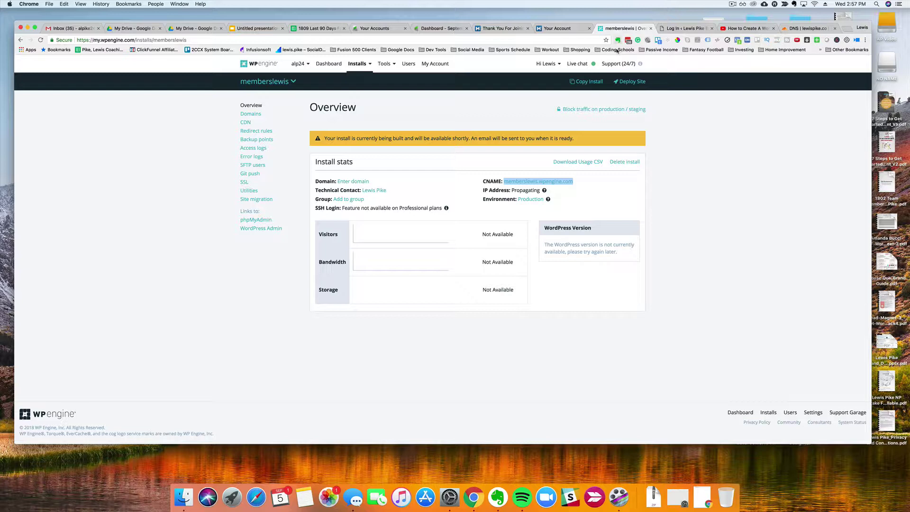
click(777, 197)
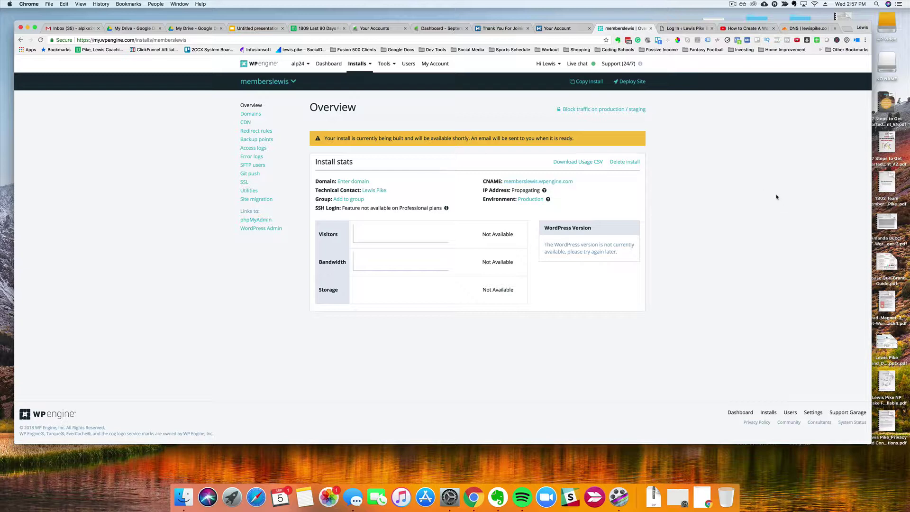
Add members.lewispike.co as a domain for the memberslewis install and close the confirmation
click(354, 181)
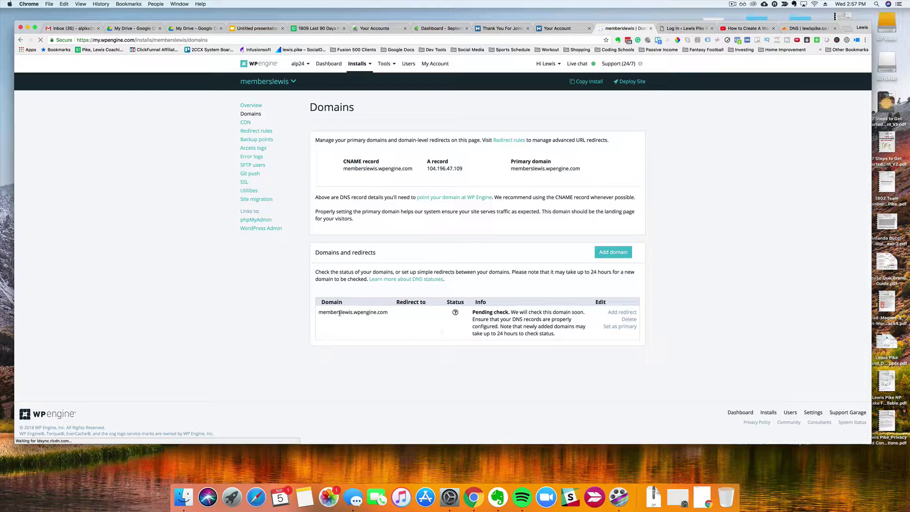
click(619, 255)
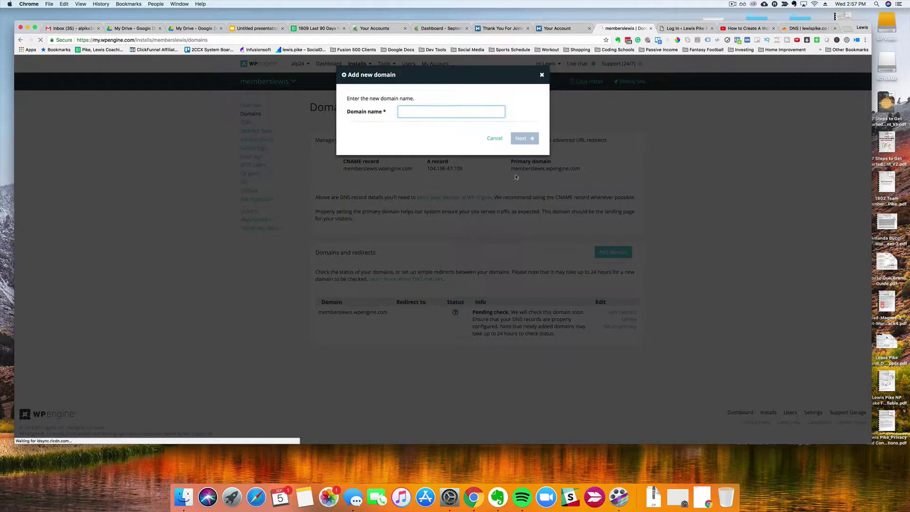
key(super+v)
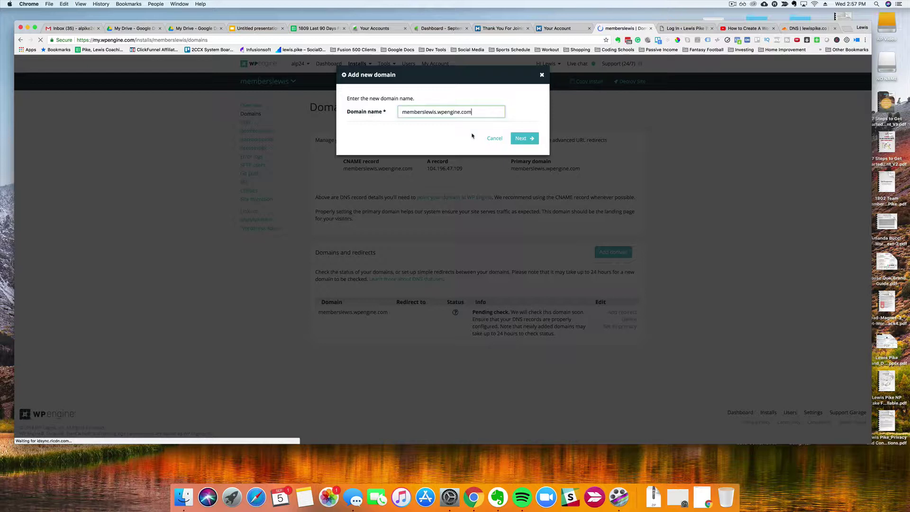
triple_click(486, 115)
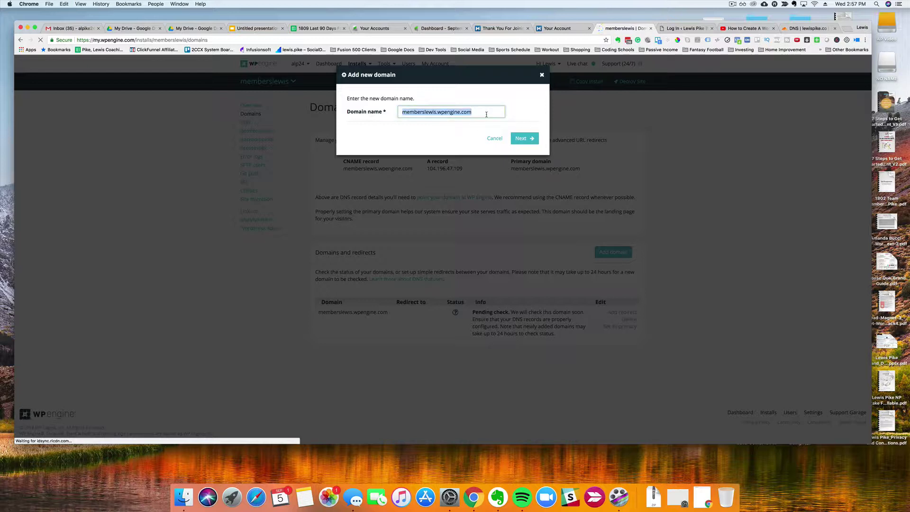
key(BackSpace)
text(meme)
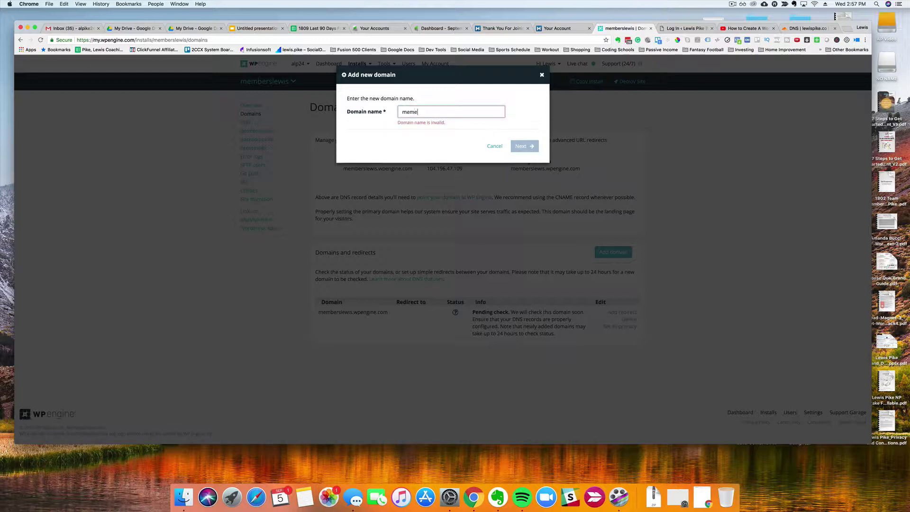
key(BackSpace)
text(bers.lewisp)
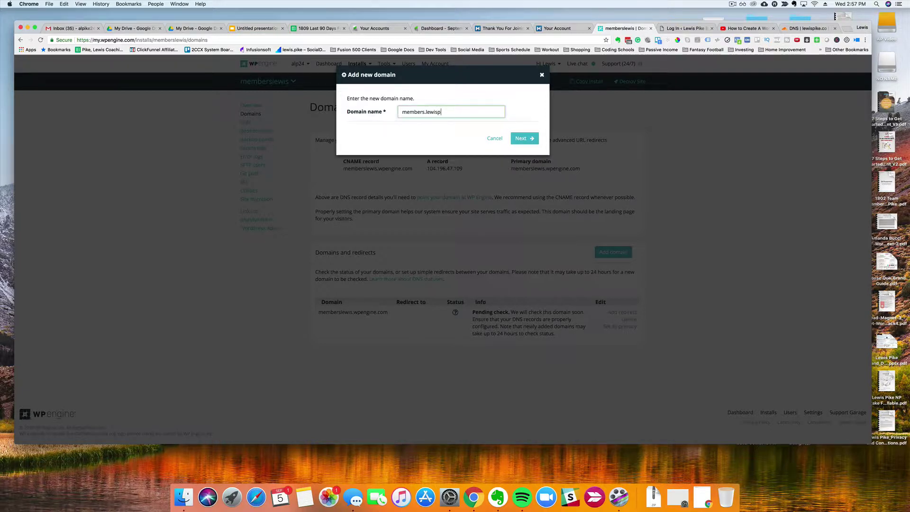
text(ilk)
text(ke.co)
click(524, 139)
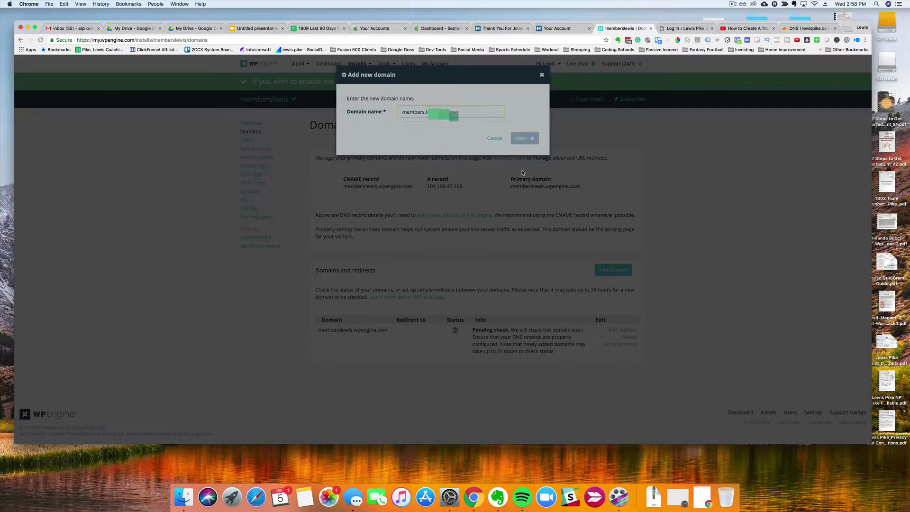
click(540, 75)
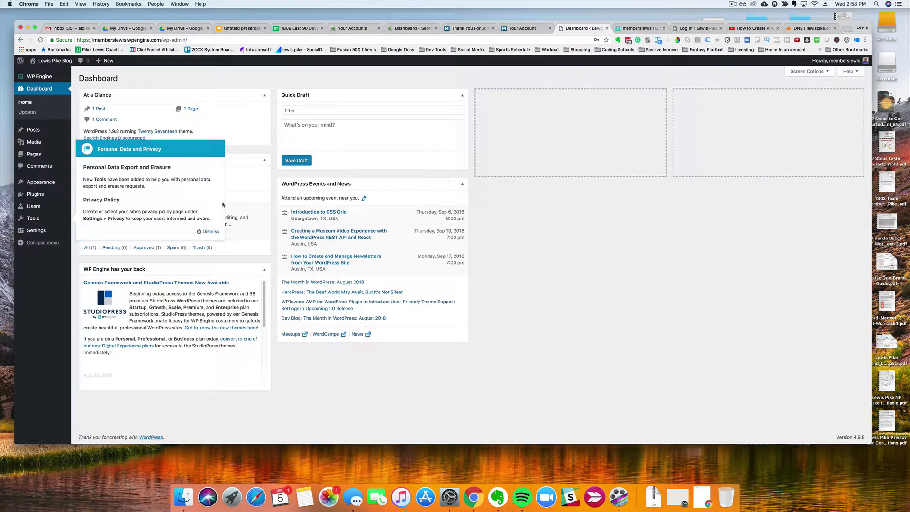
Dismiss the Personal Data and Privacy notice and go to Settings > General
click(209, 232)
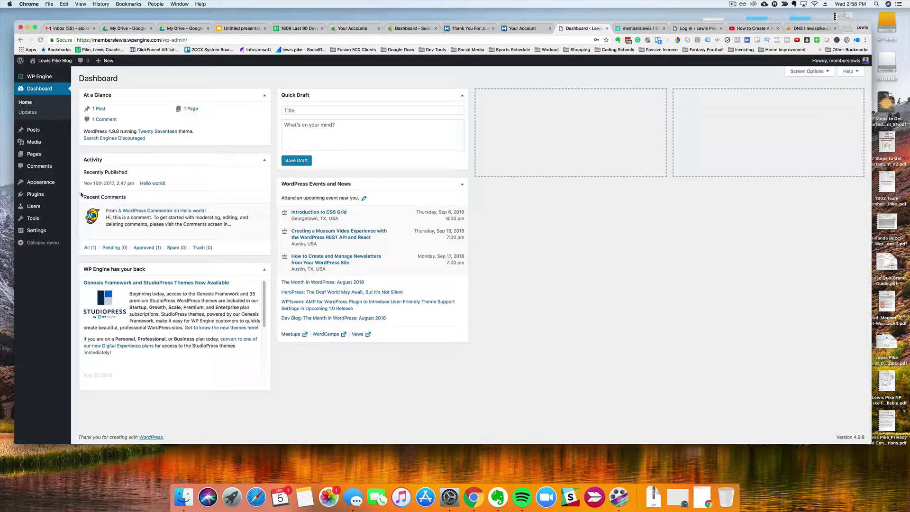
mouse_move(40, 232)
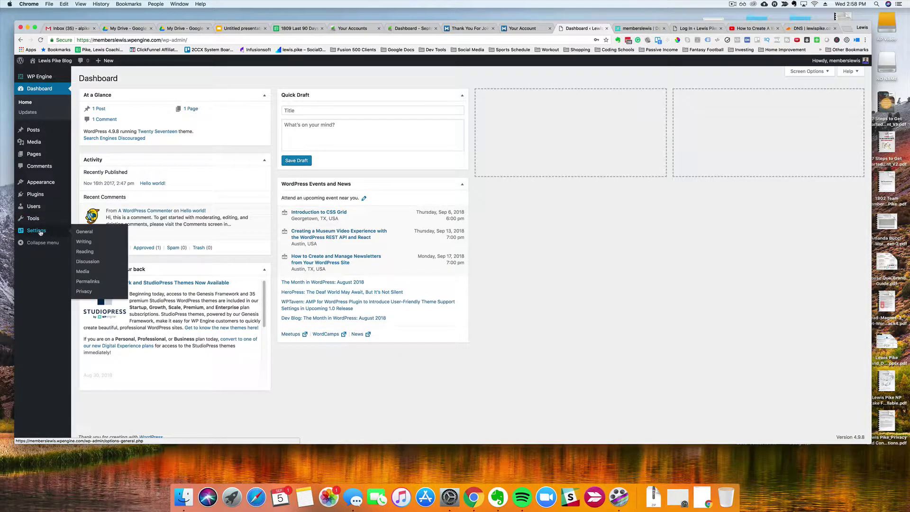
click(94, 233)
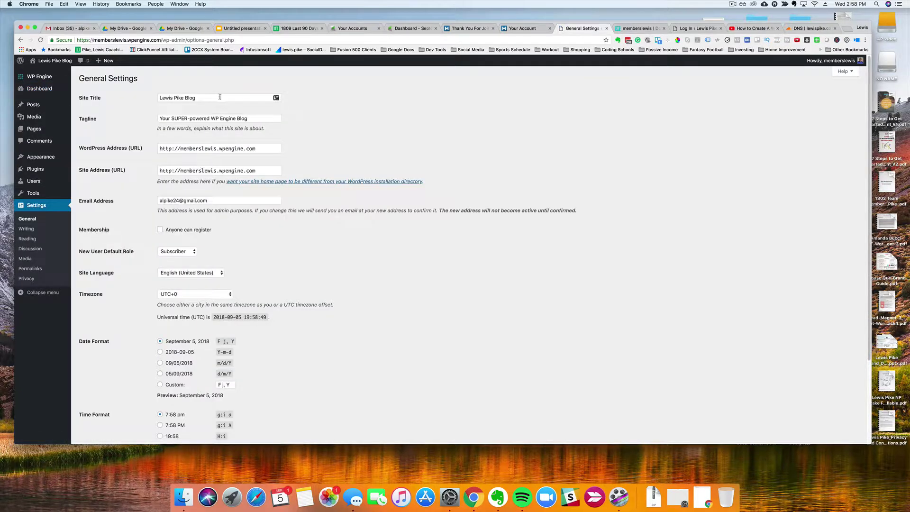
Change the Site Title to 'Lewis Pike Membership Site'
click(220, 96)
key(BackSpace)
key(BackSpace)
key(BackSpace)
key(BackSpace)
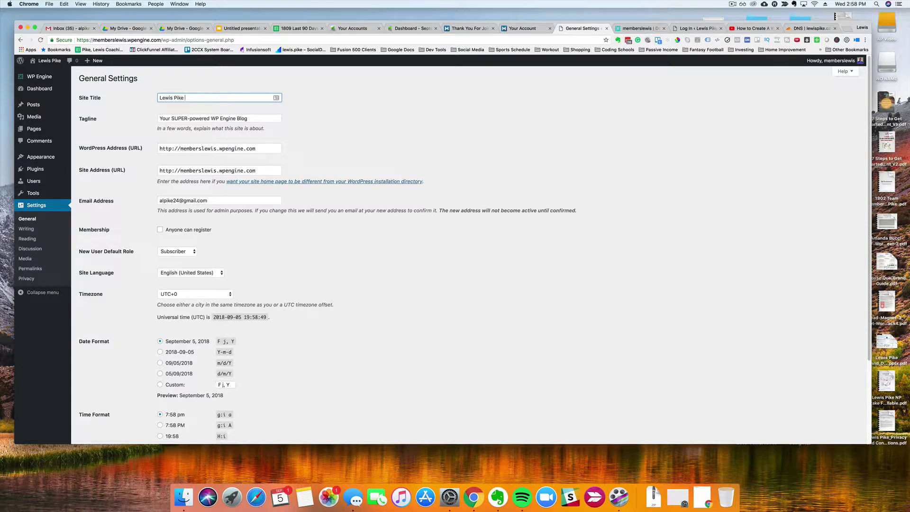
text(Me)
text(me)
text(ersite)
click(202, 97)
text(ship)
key(Delete)
text(Site)
Clear the default Tagline text so the field is empty
triple_click(209, 119)
key(BackSpace)
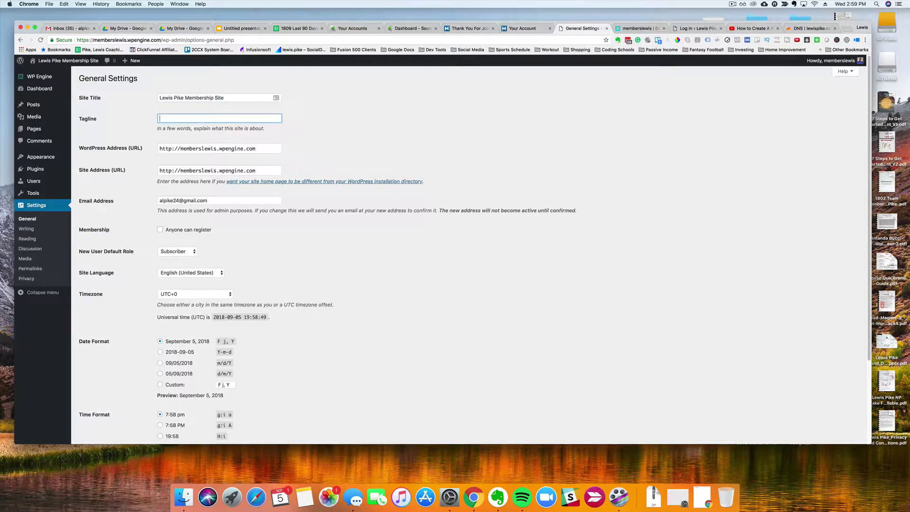
click(353, 130)
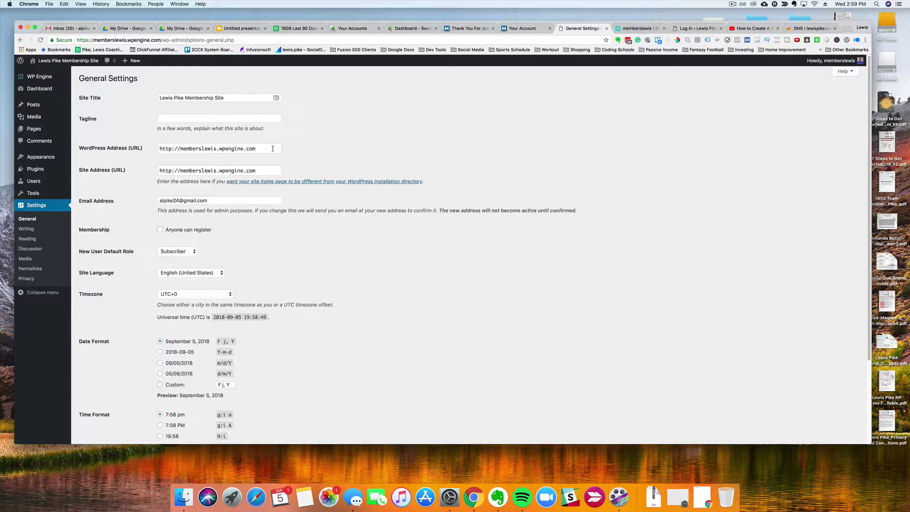
Change the WordPress Address to members.lewispike.co and copy the new URL
drag(264, 150, 182, 150)
key(Right)
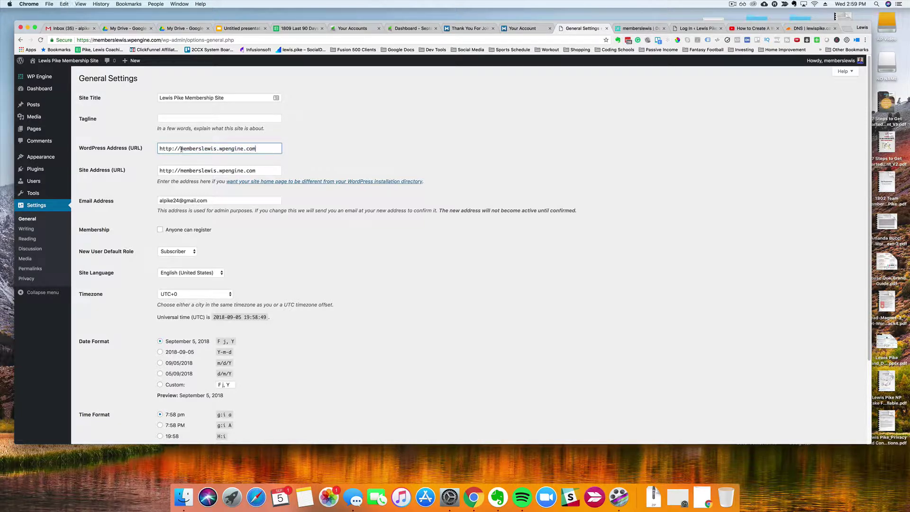
drag(262, 150, 203, 149)
text(.lewispike.co)
triple_click(209, 148)
key(super+c)
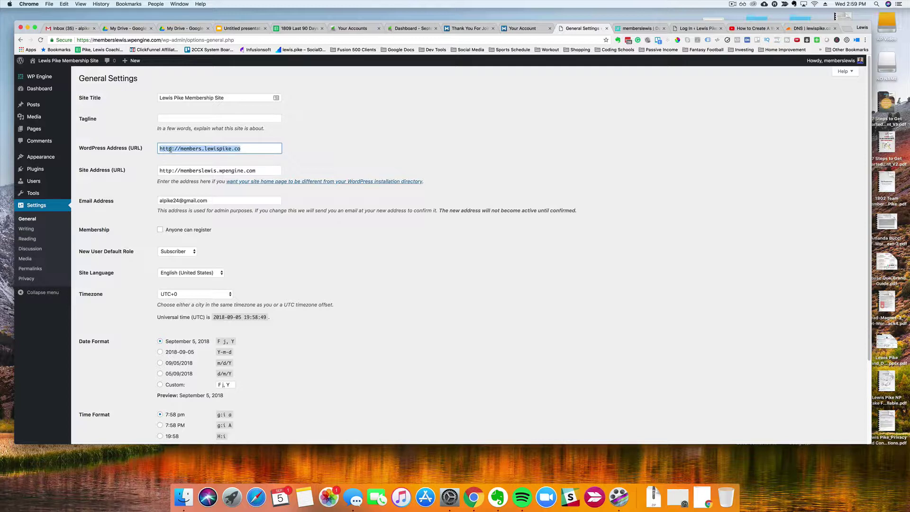
triple_click(189, 170)
key(super+c)
key(super+v)
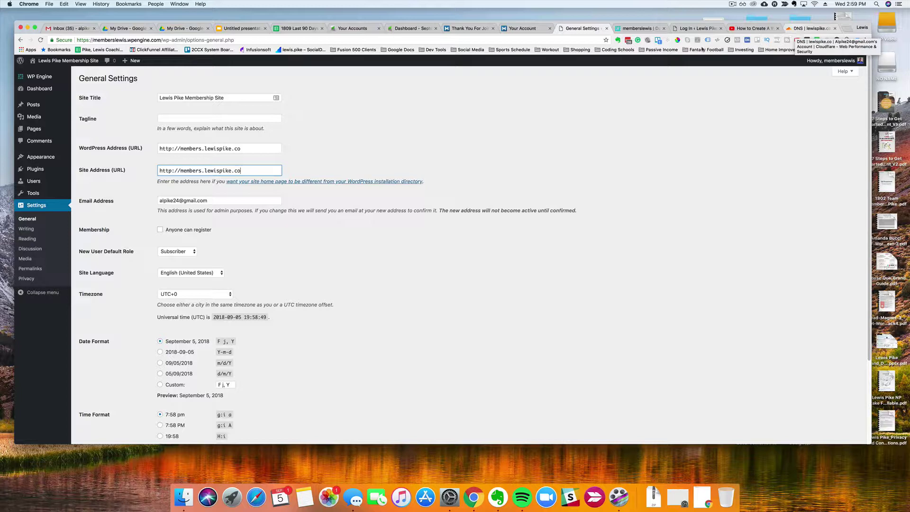
click(170, 149)
text(s)
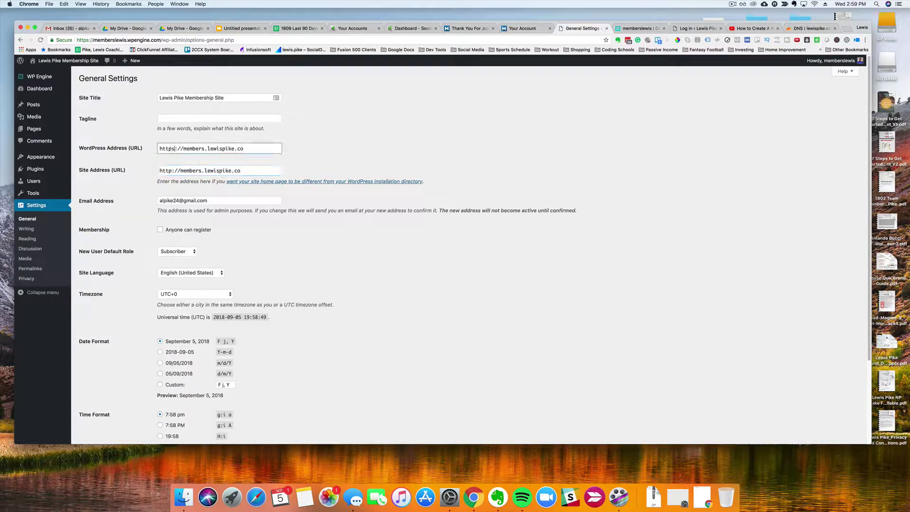
click(170, 171)
text(s)
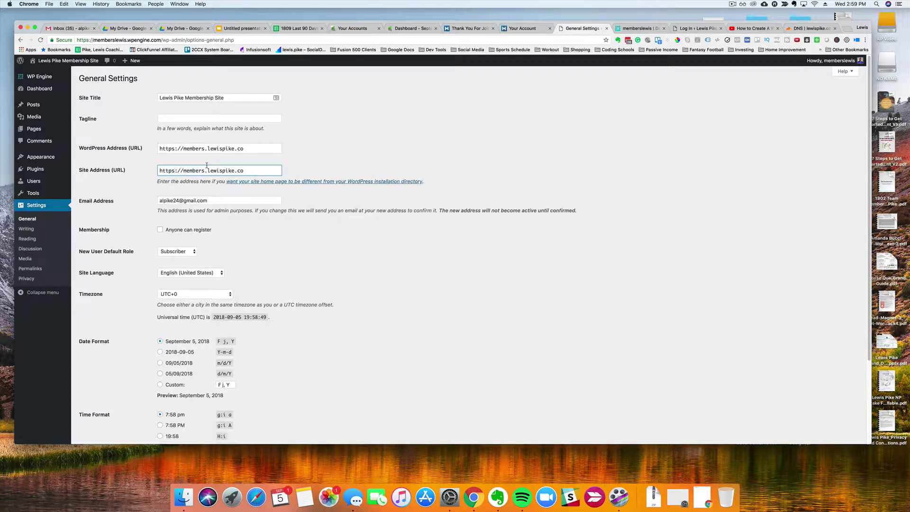
click(248, 171)
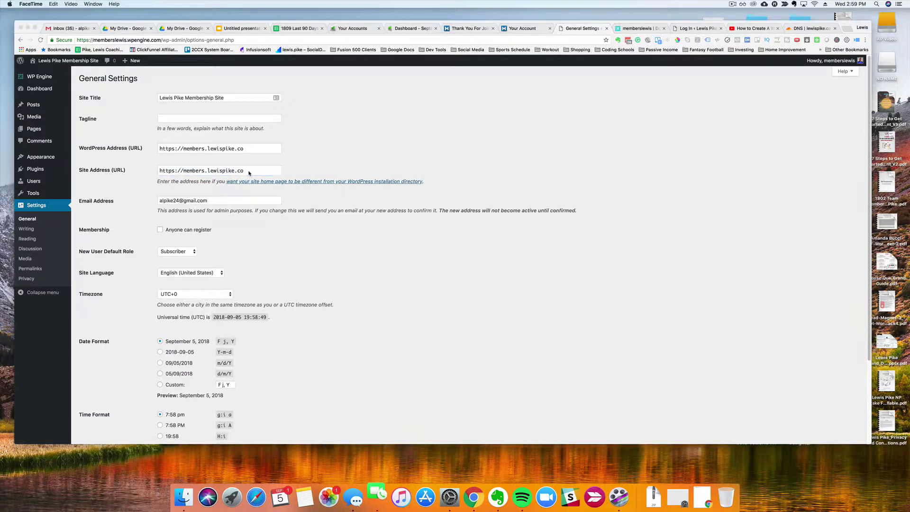
click(889, 32)
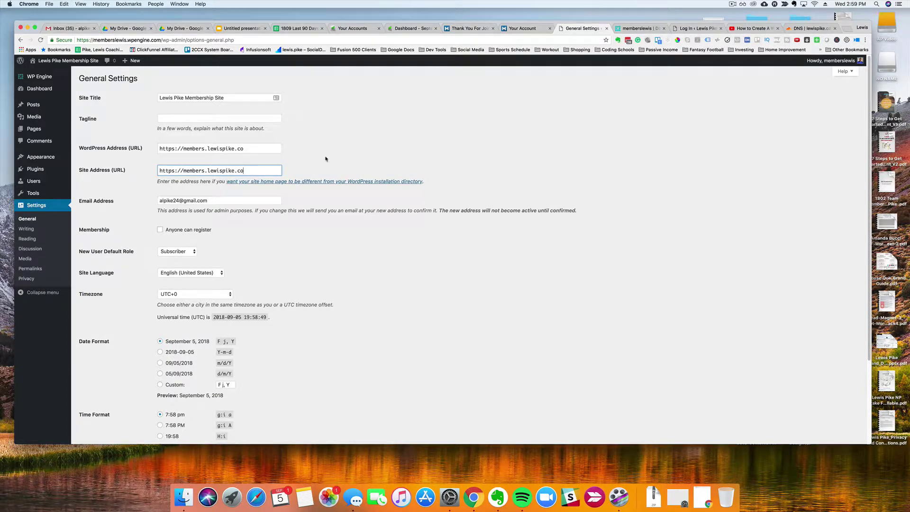
Choose Chicago from the Timezone dropdown in General Settings
scroll(324, 159, down, 2)
scroll(320, 155, down, 2)
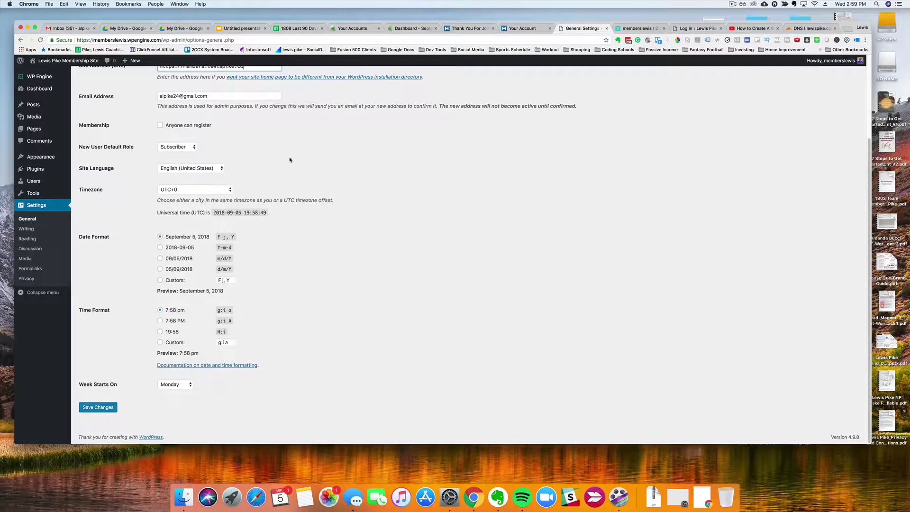
click(206, 191)
scroll(206, 191, up, 10)
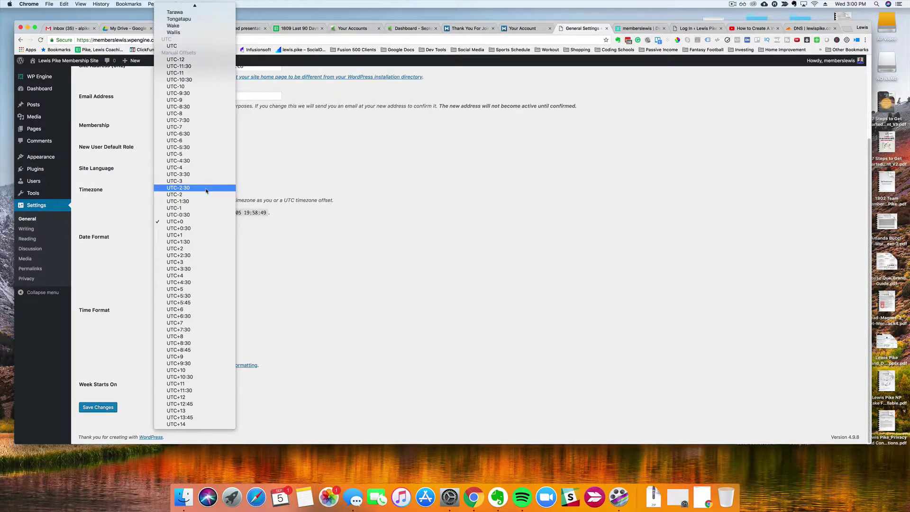
scroll(206, 190, up, 20)
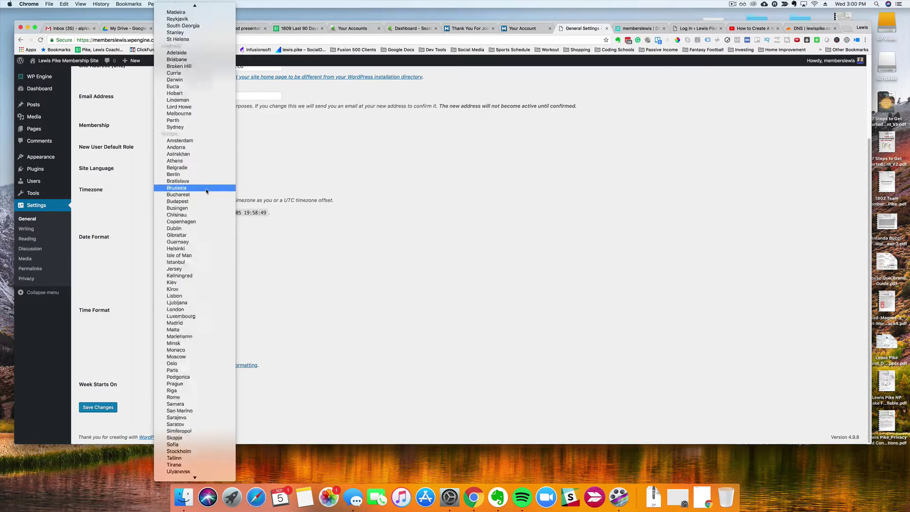
scroll(207, 190, up, 20)
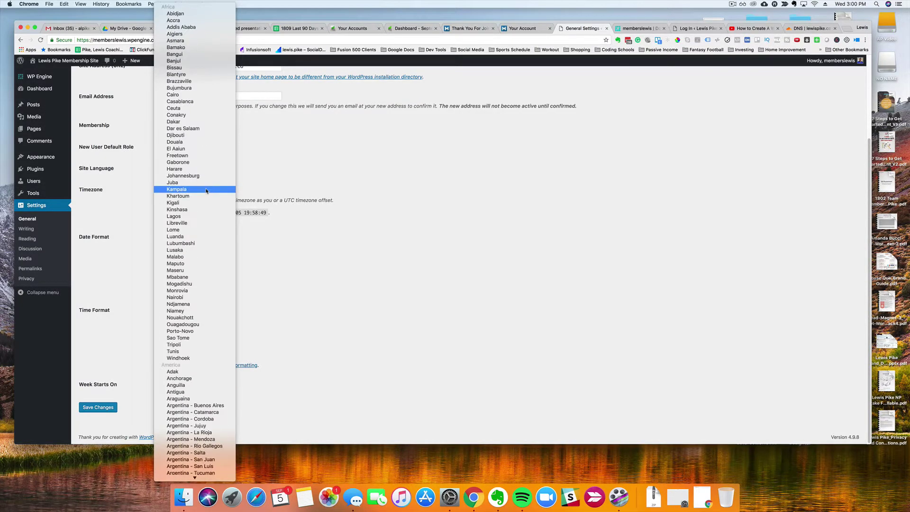
scroll(206, 191, down, 10)
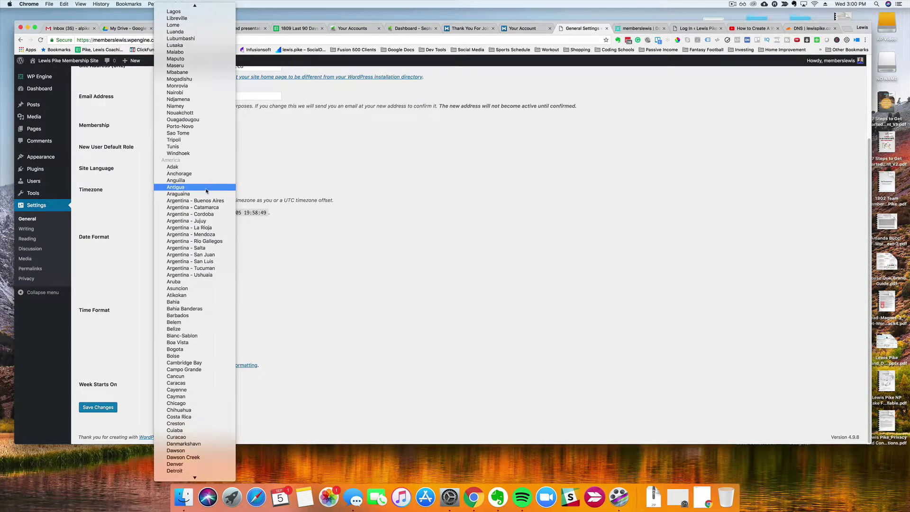
scroll(207, 190, down, 5)
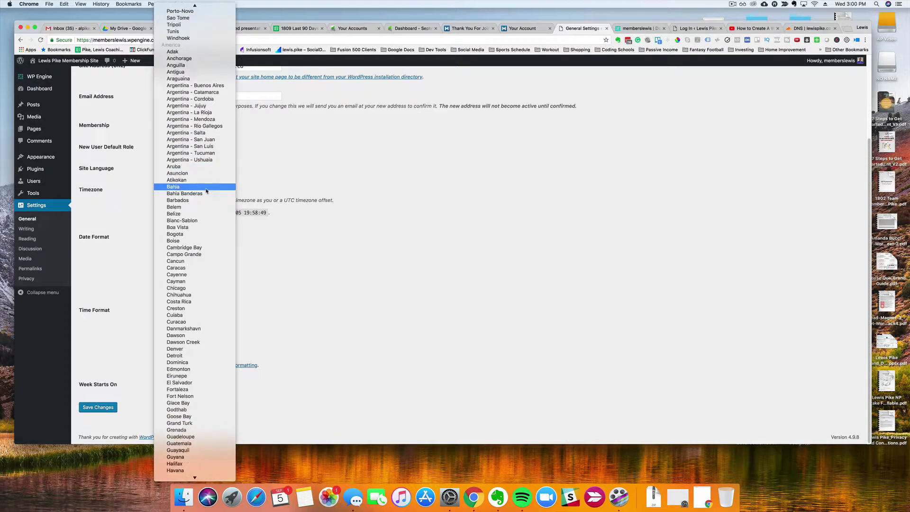
click(193, 288)
click(300, 264)
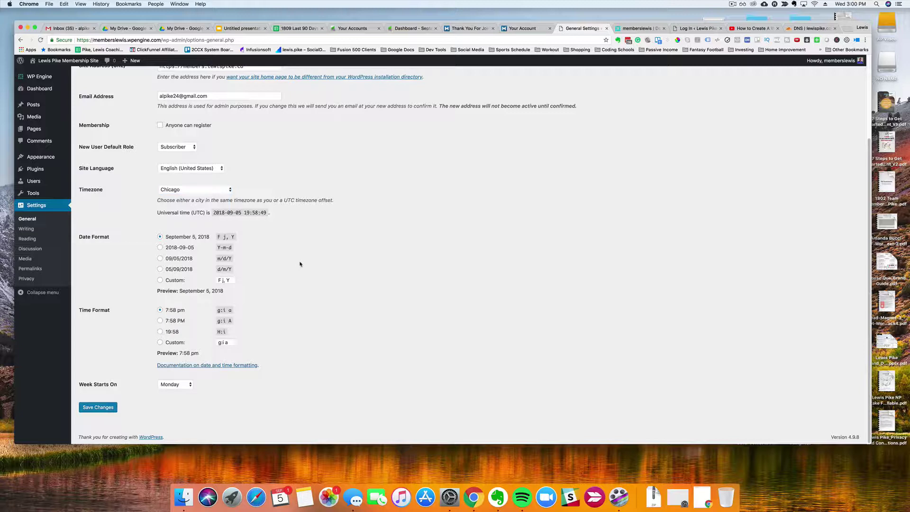
scroll(181, 216, up, 1)
scroll(242, 233, down, 1)
scroll(128, 377, up, 5)
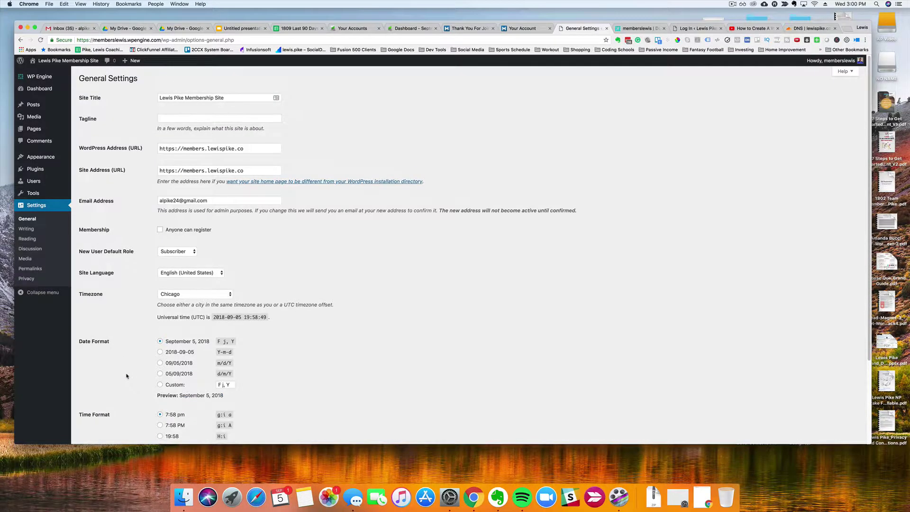
scroll(127, 377, down, 5)
scroll(128, 377, up, 5)
scroll(112, 292, down, 3)
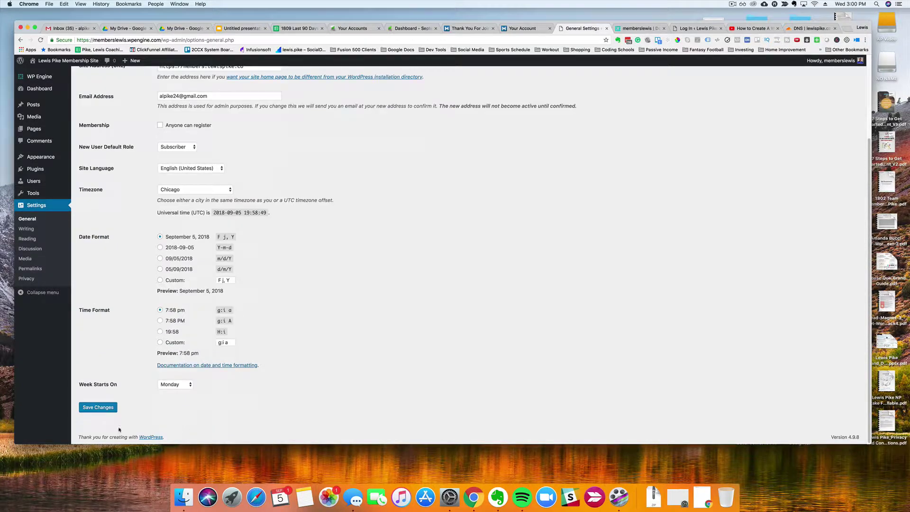
Save the General Settings, which loads the members.lewispike.co login page
click(98, 408)
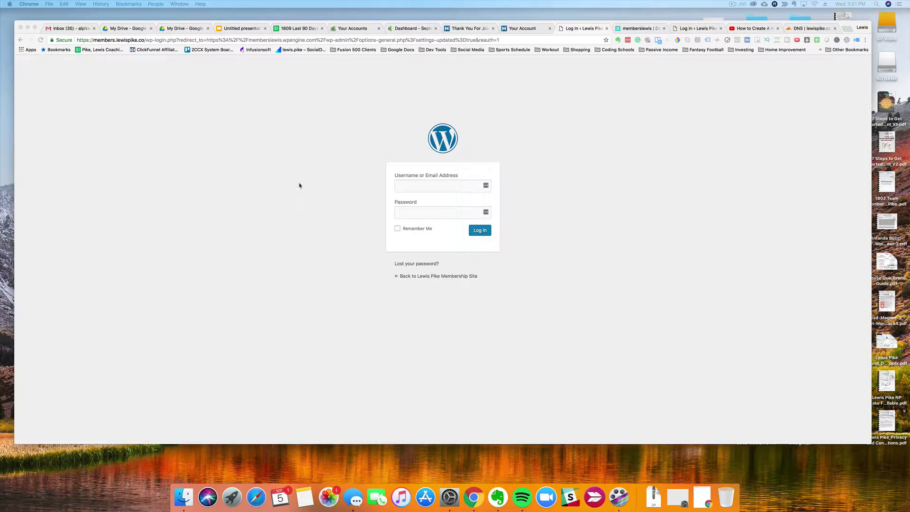
Close the extra login tab and merge the separate login window into the main browser window
click(407, 184)
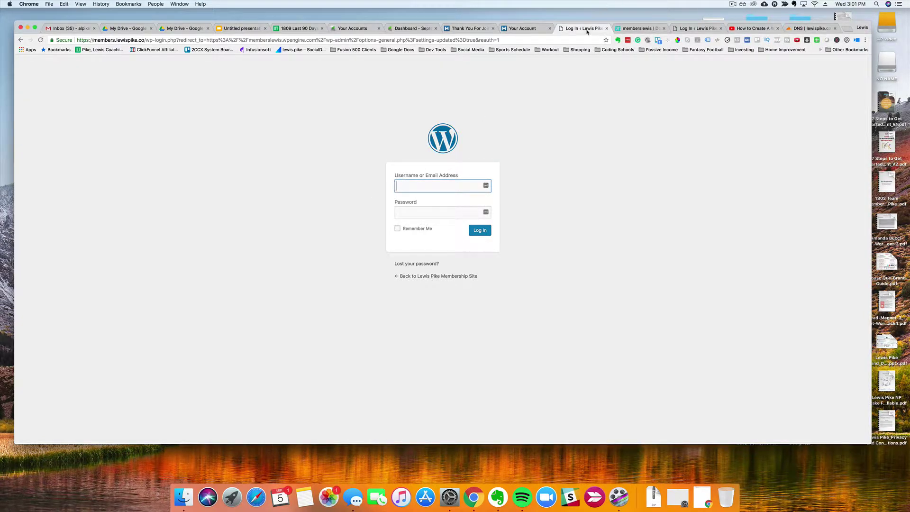
key(super+w)
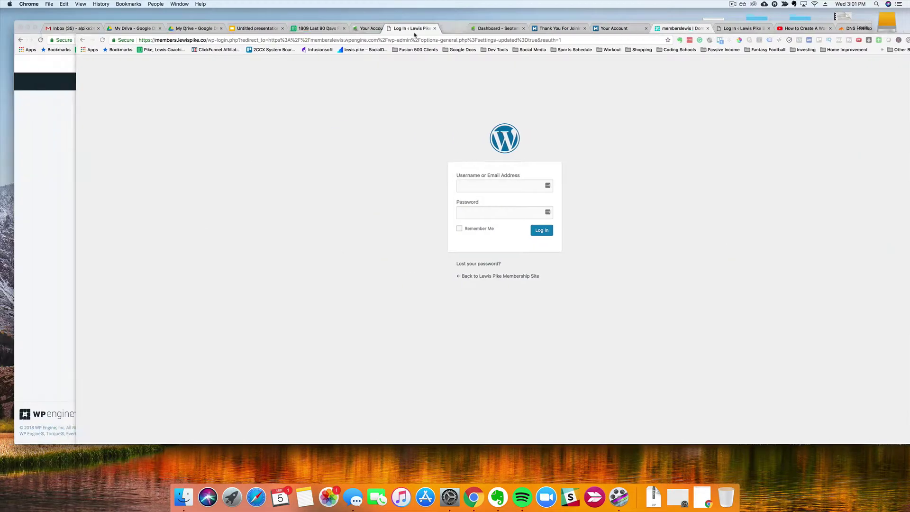
drag(407, 35, 413, 34)
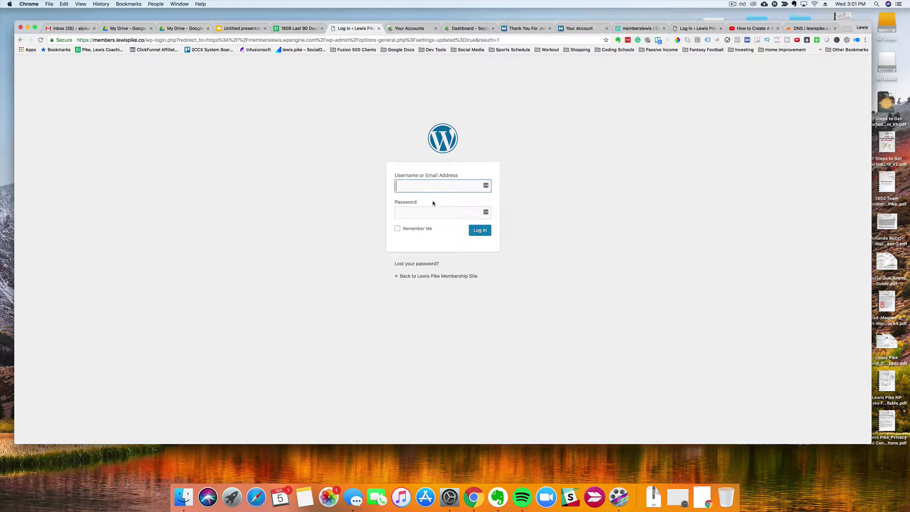
Log in at members.lewispike.co with the WordPress username and pasted account password
text(memberslewis)
click(498, 497)
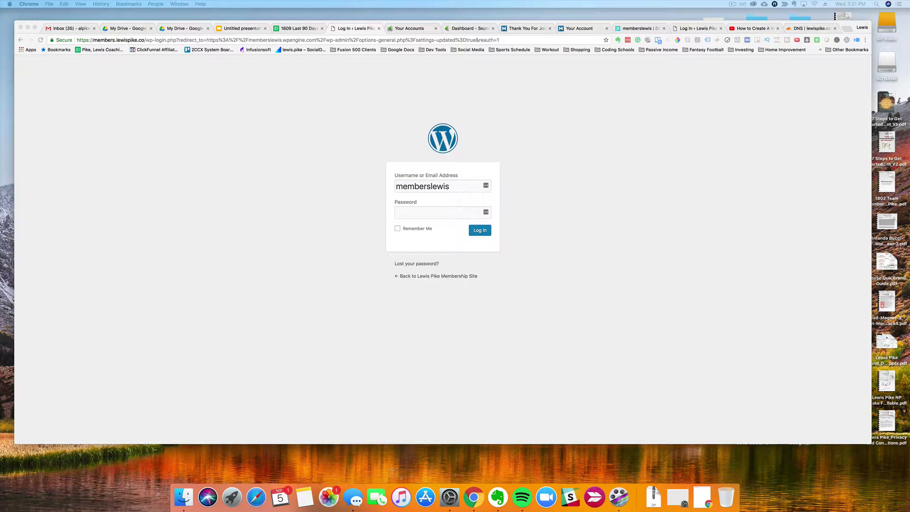
click(410, 217)
key(super+v)
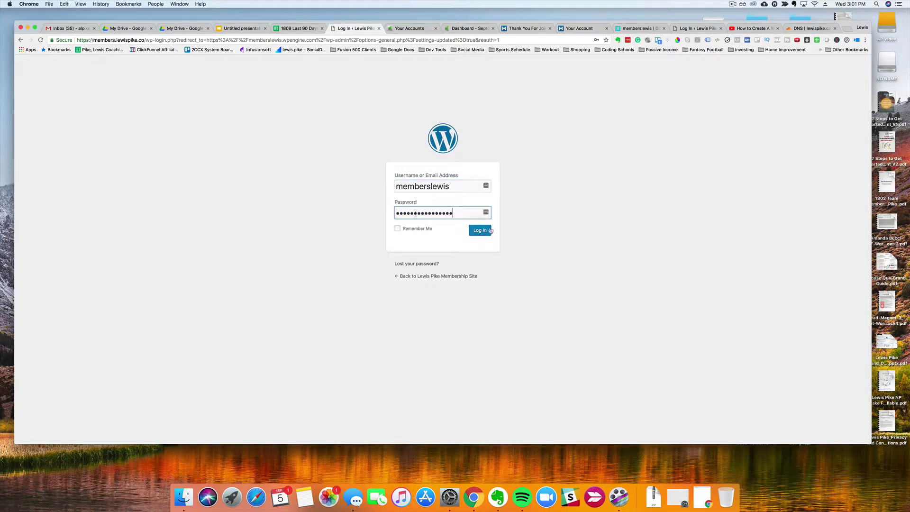
click(489, 232)
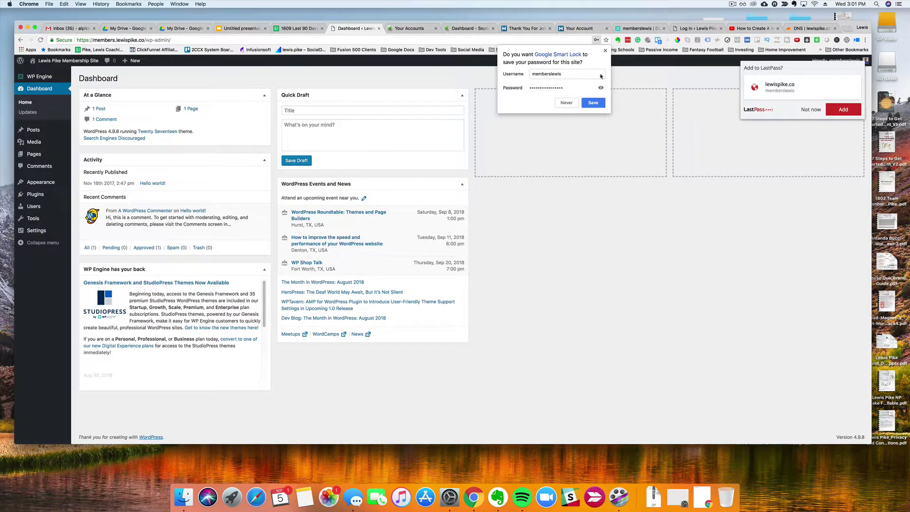
Dismiss the Google Smart Lock and LastPass offers to save the login password
click(606, 51)
click(811, 109)
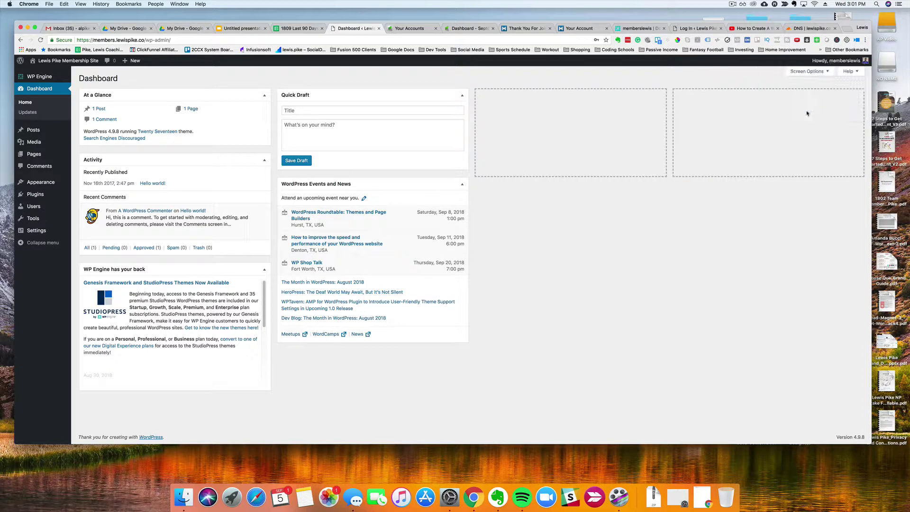